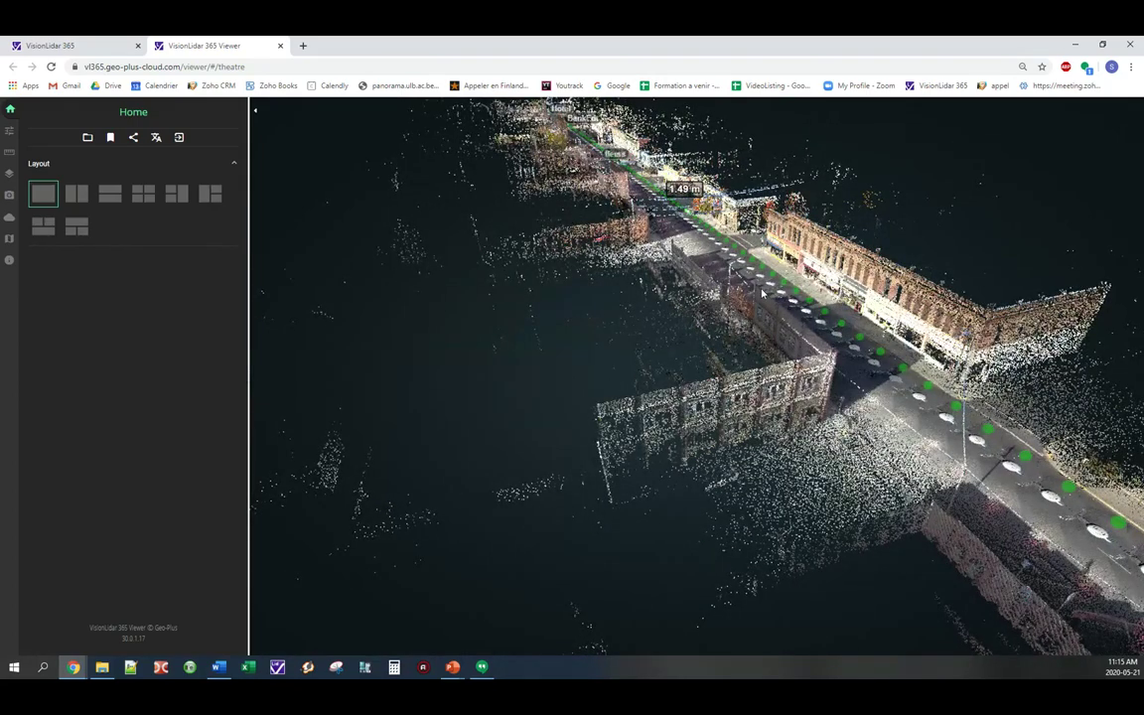
Split the viewer into three scenes, two above one wide, and open a spherical street image in scene 1
drag(804, 327, 707, 315)
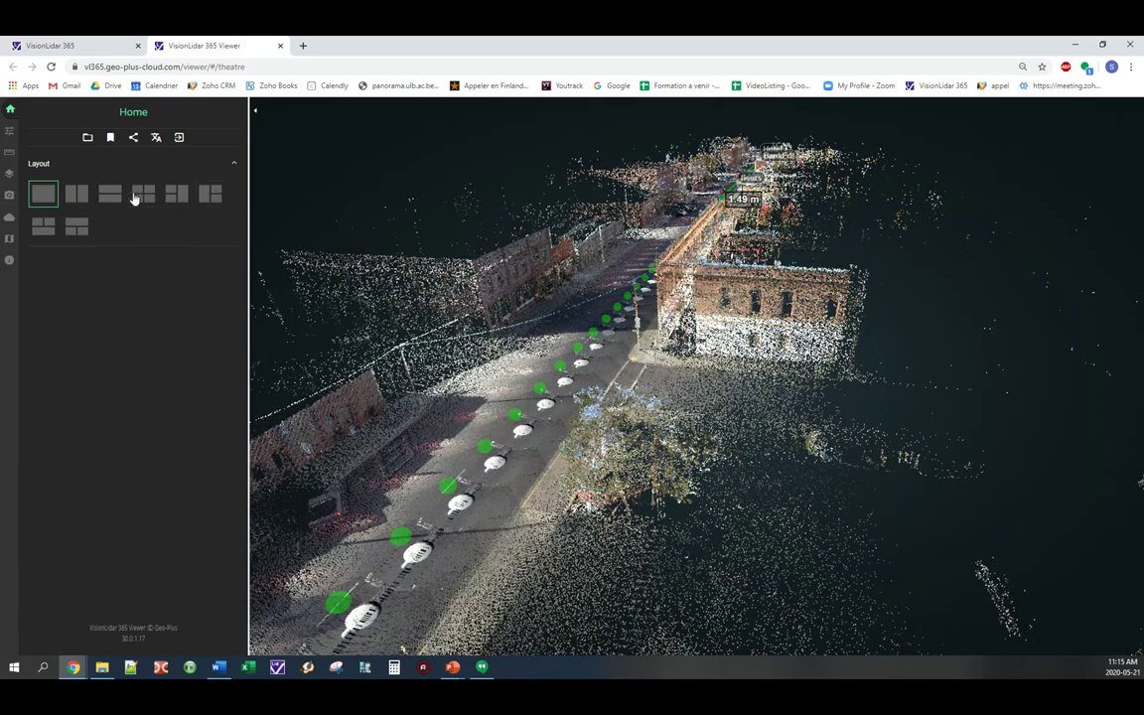
click(45, 229)
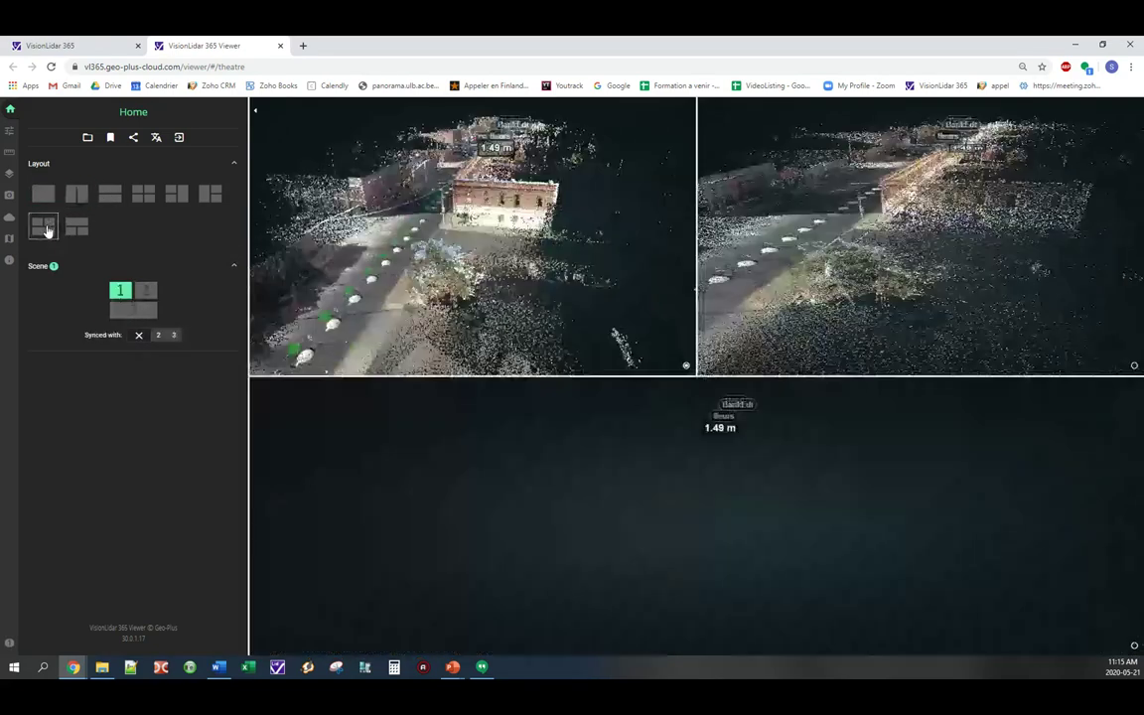
click(350, 294)
click(580, 313)
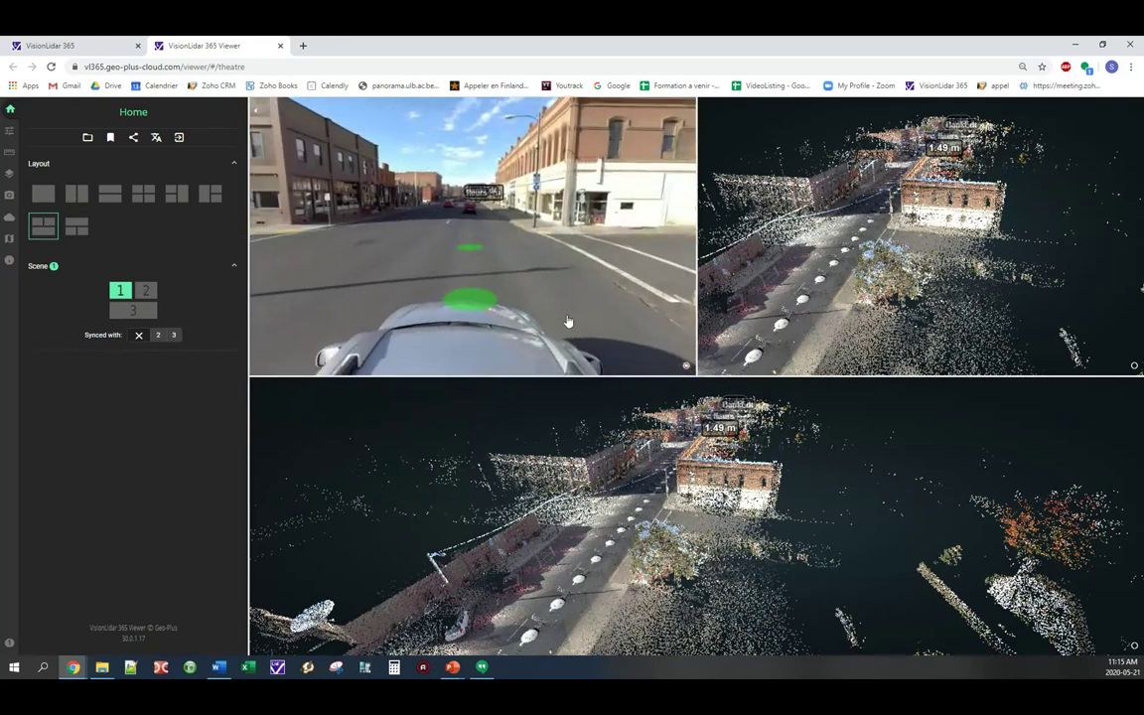
Return to the single-scene layout and set the point budget to 10M
click(37, 201)
click(9, 133)
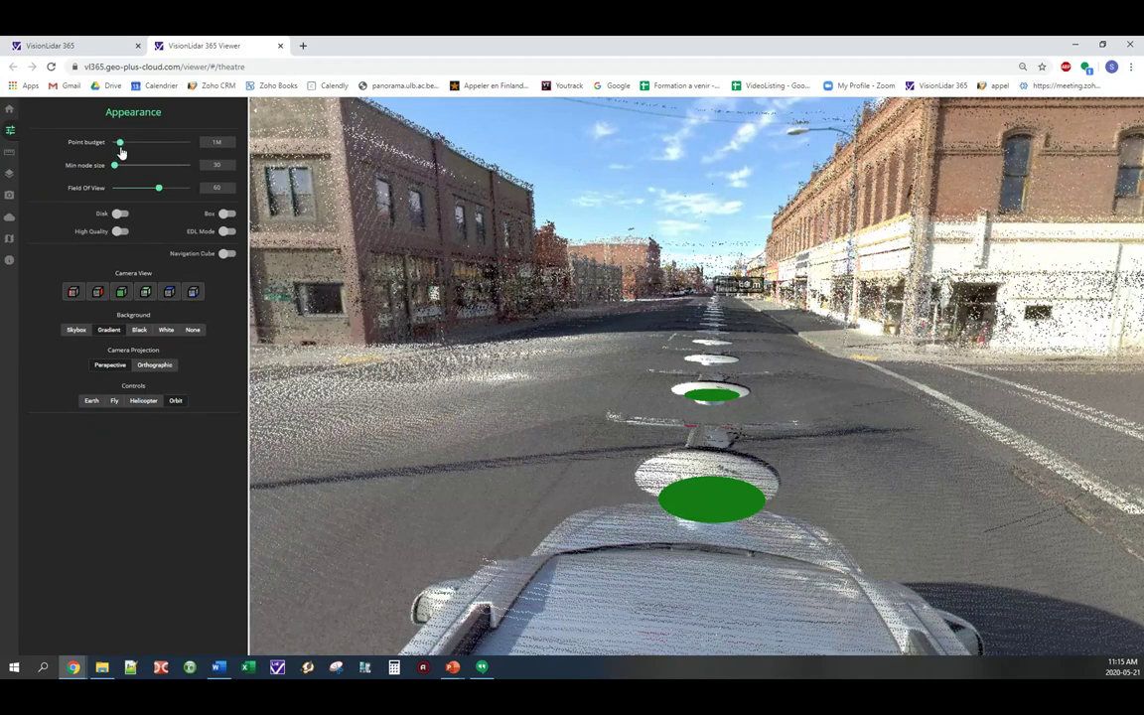
drag(119, 143, 254, 157)
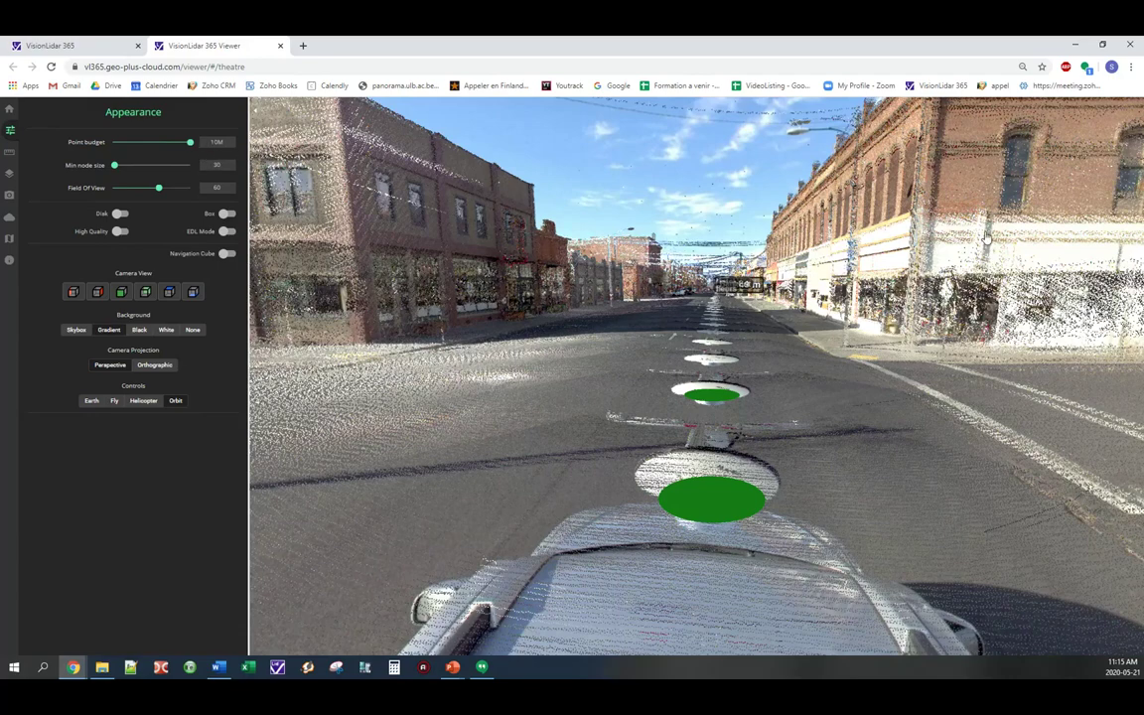
Preview the street point cloud with EDL Mode turned on, and turn the mode off again
click(226, 231)
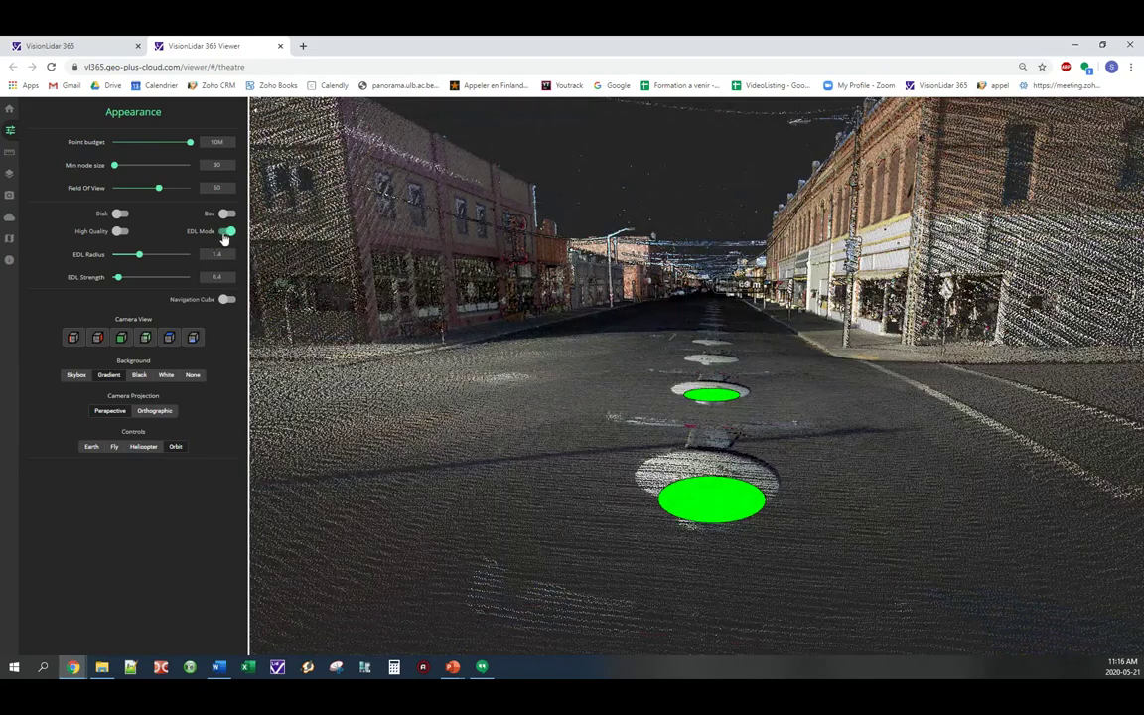
drag(834, 187, 910, 236)
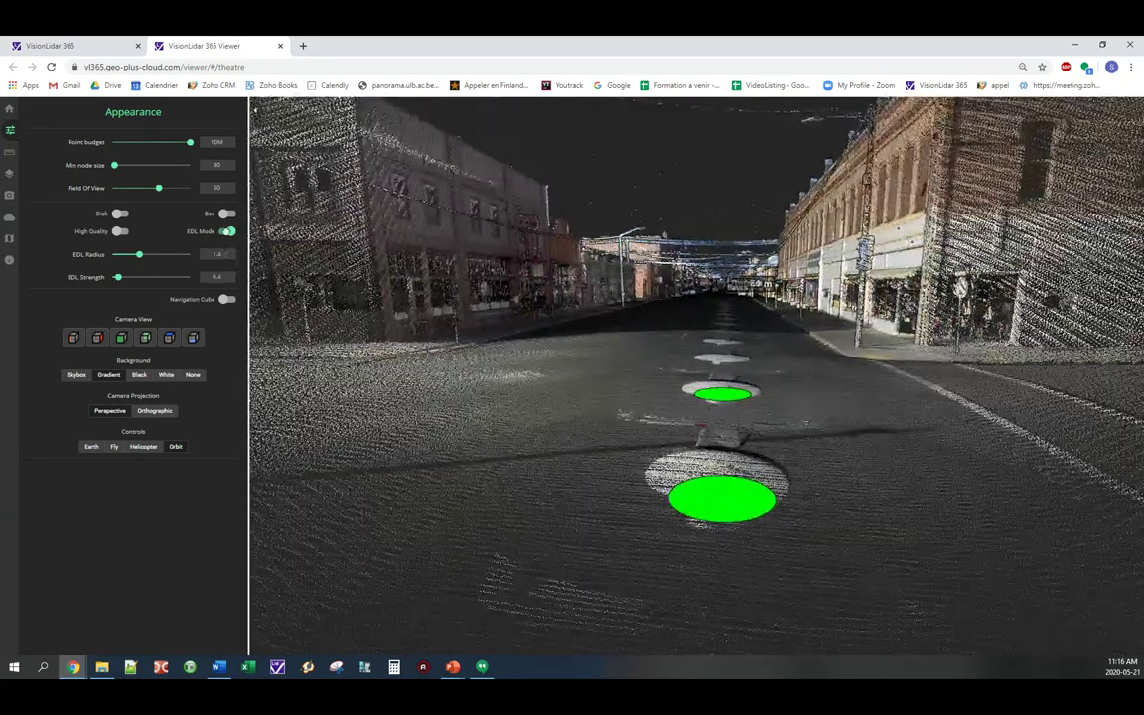
click(211, 229)
Add a three-point distance measurement across the street near the corner brick building
drag(474, 286, 363, 263)
click(8, 154)
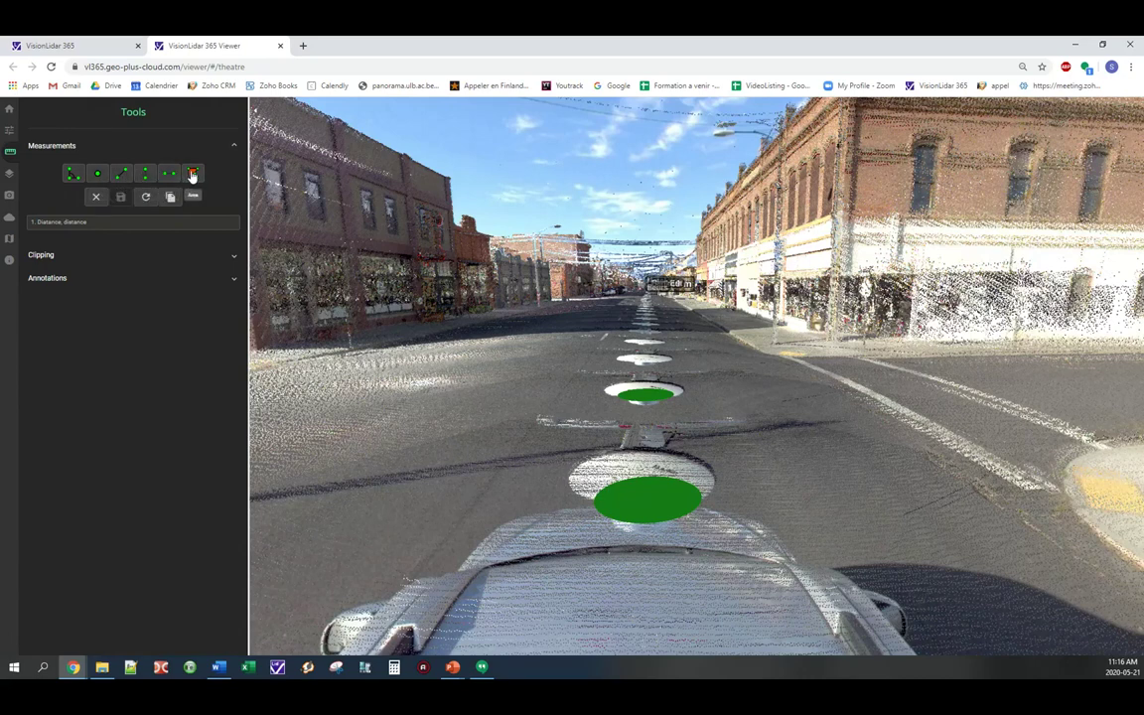
click(120, 174)
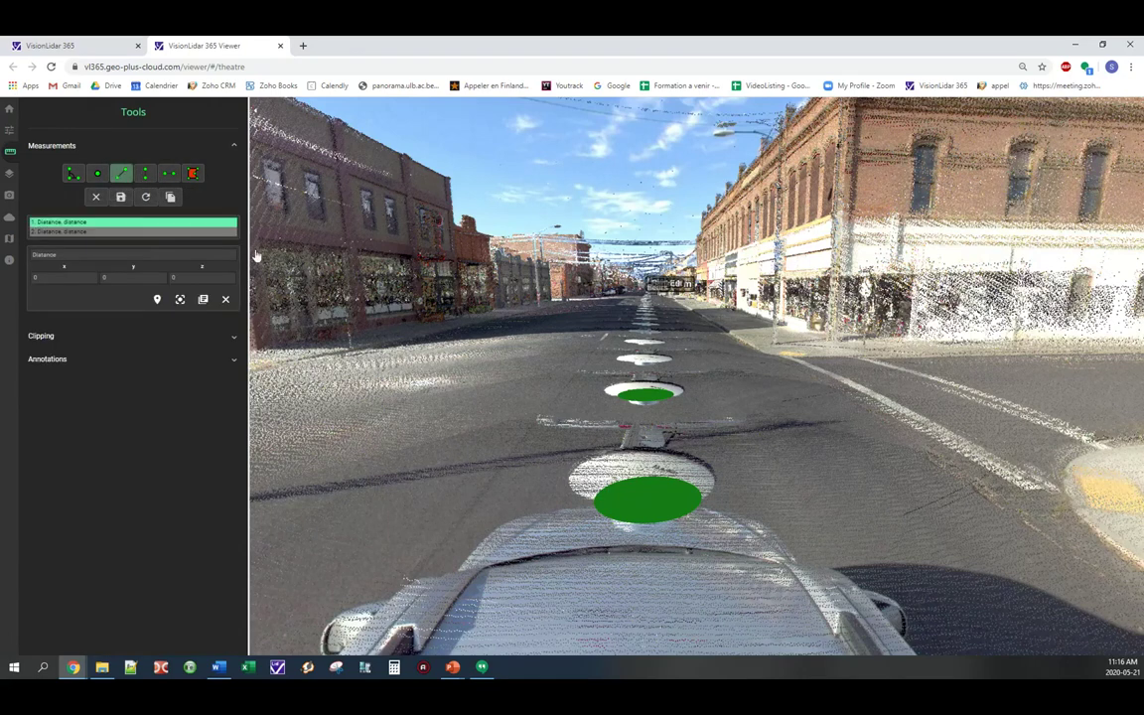
click(411, 340)
click(286, 339)
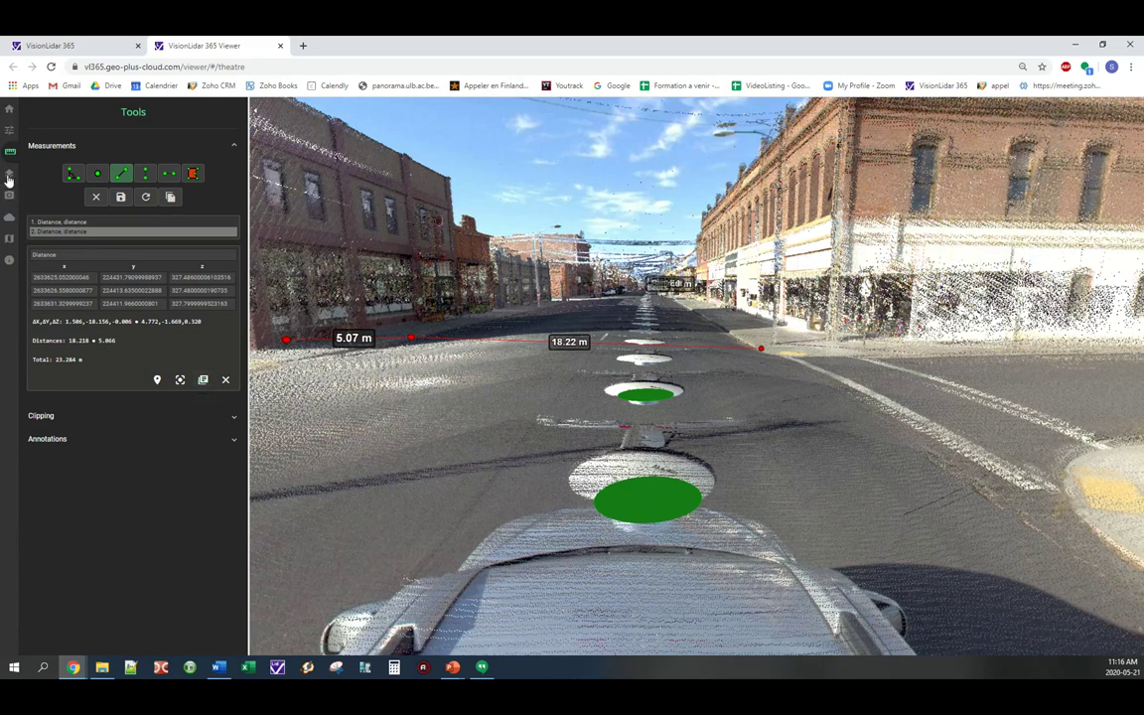
Show the Hotel annotation's coordinates as latitude and longitude, and focus the view on that annotation
click(72, 443)
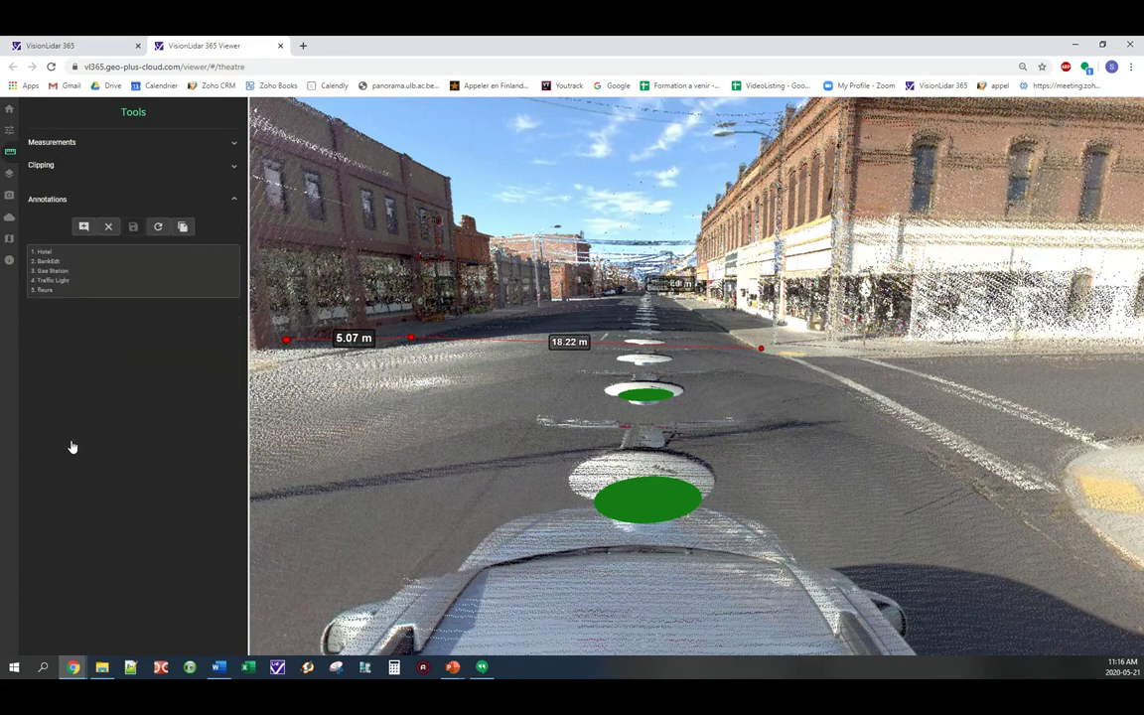
click(47, 254)
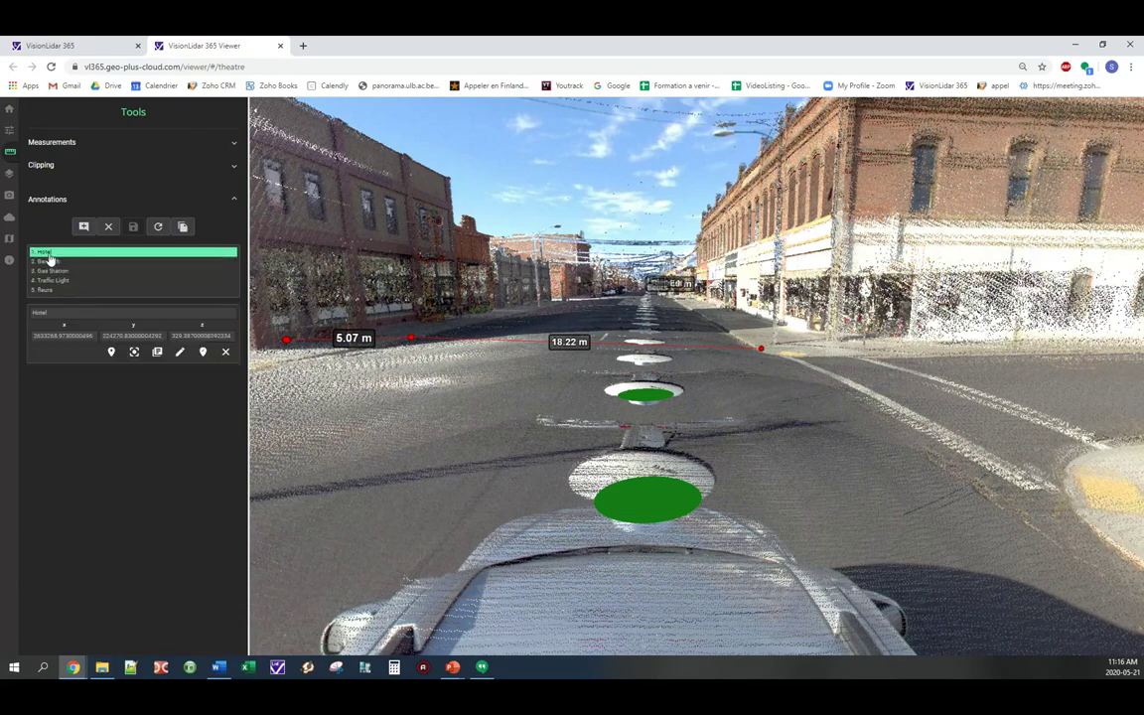
click(112, 353)
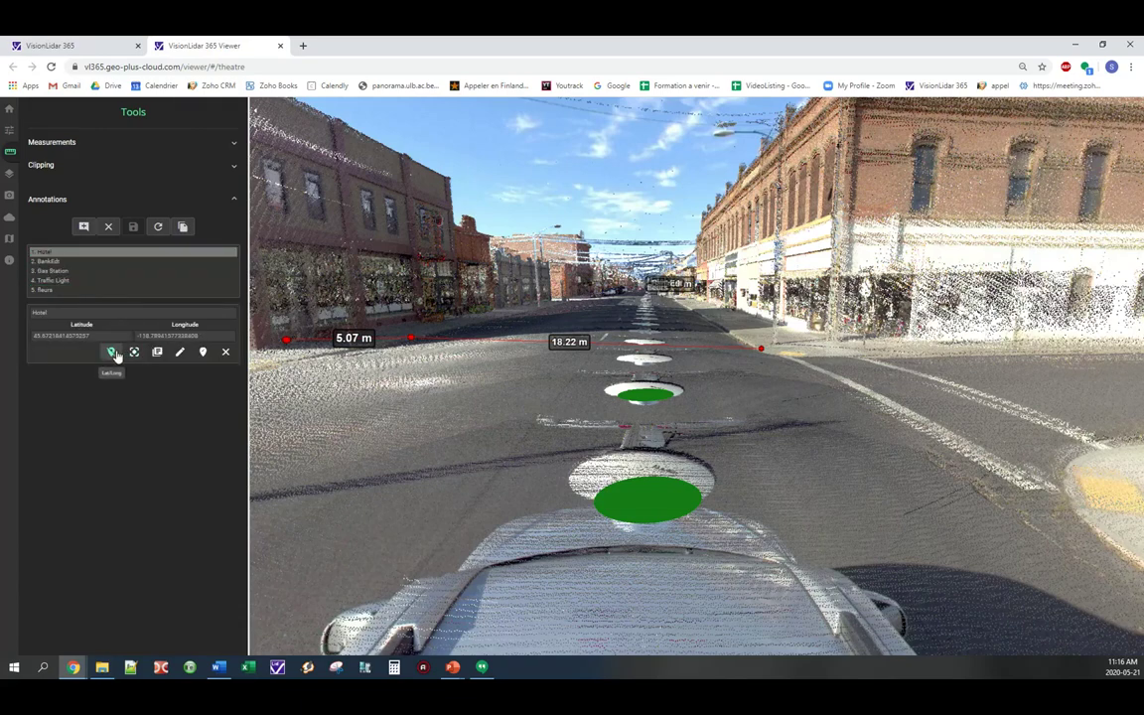
click(135, 354)
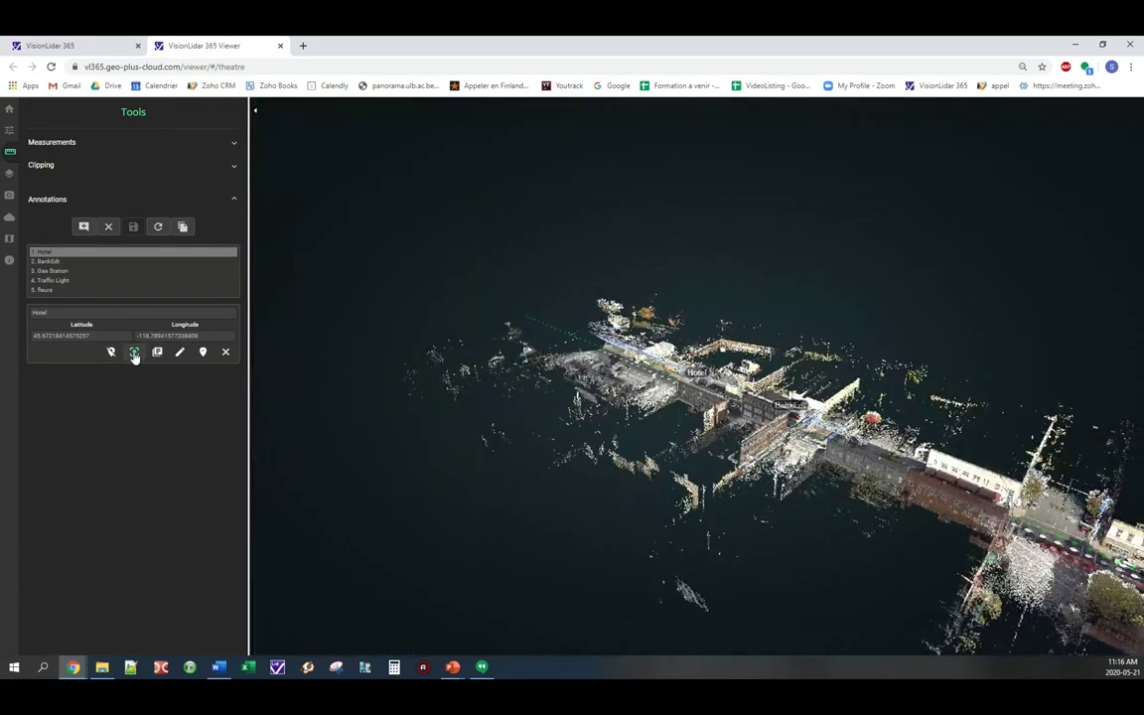
mouse_move(696, 374)
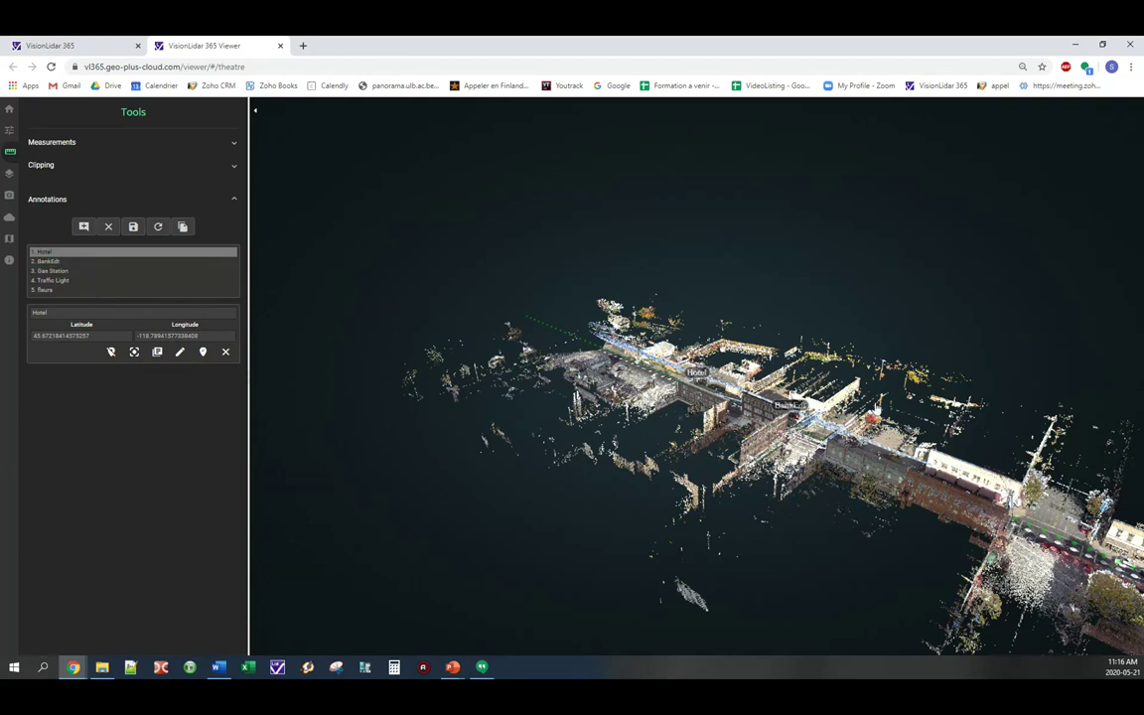
Try toggling the visibility of the Powerlines and Spherical Images layers, and hide the Measurements and Annotations layers
click(6, 174)
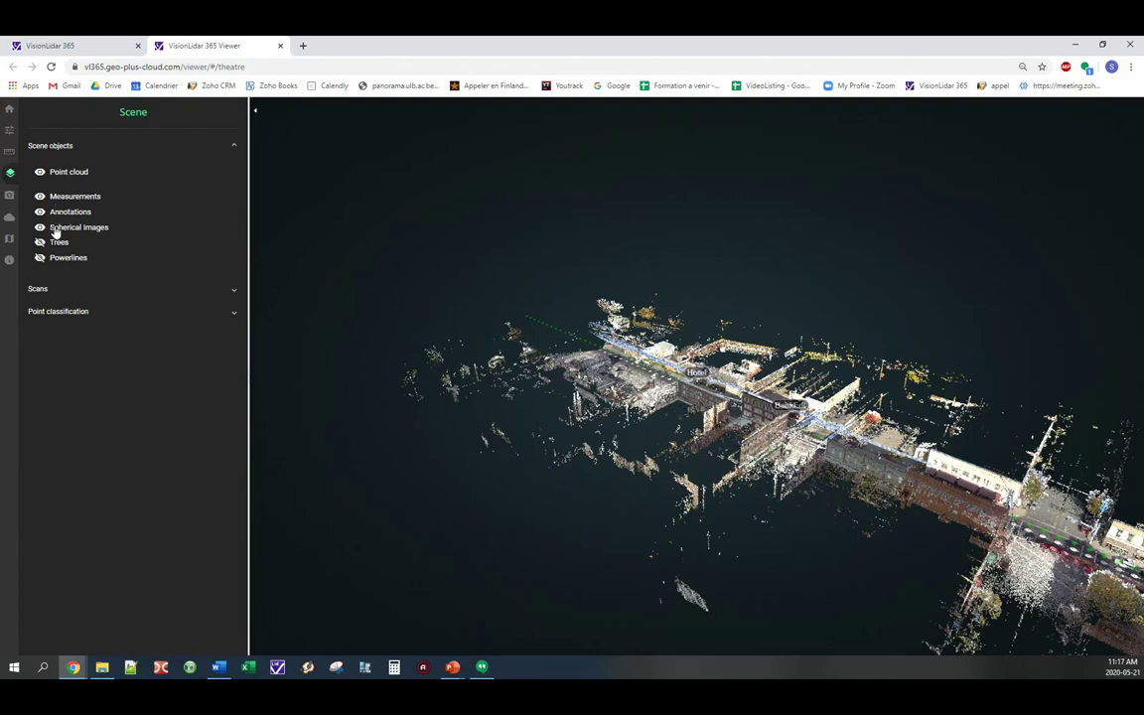
scroll(760, 353, up, 5)
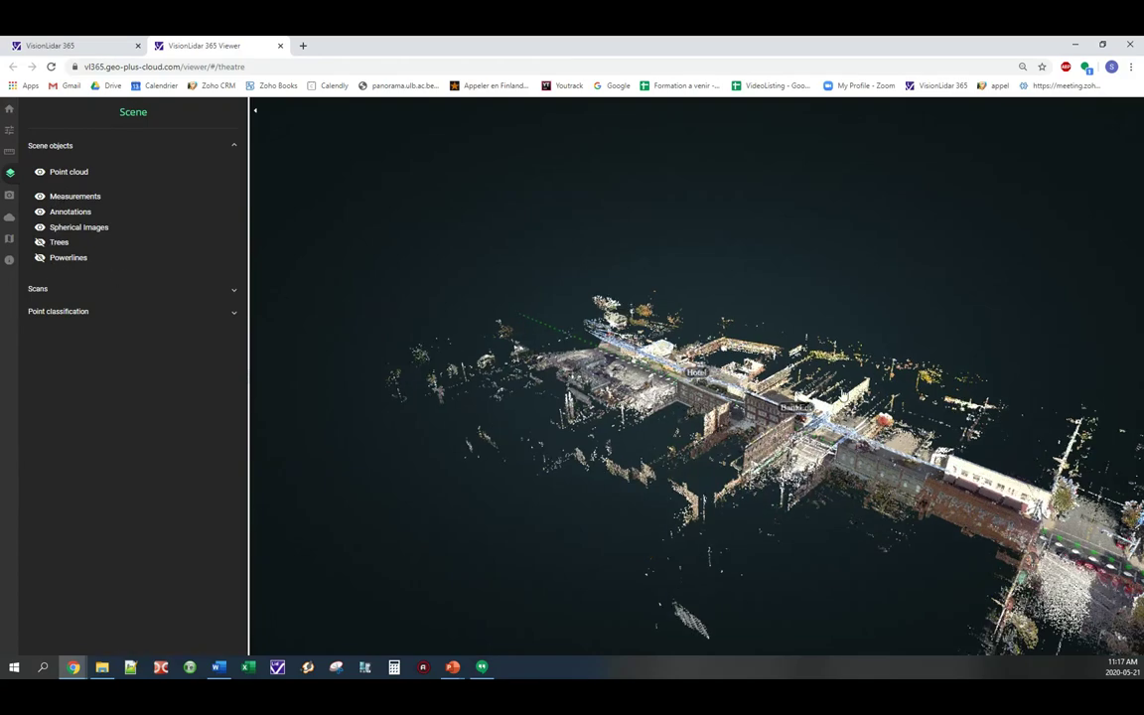
scroll(626, 370, up, 10)
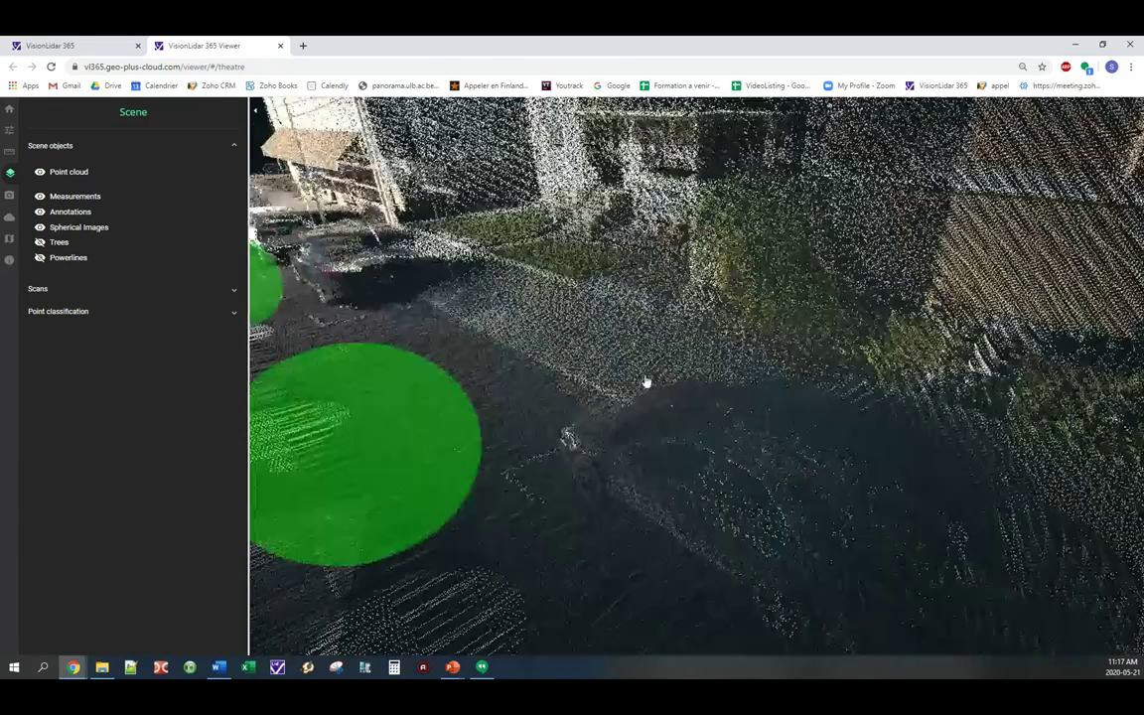
drag(646, 380, 810, 370)
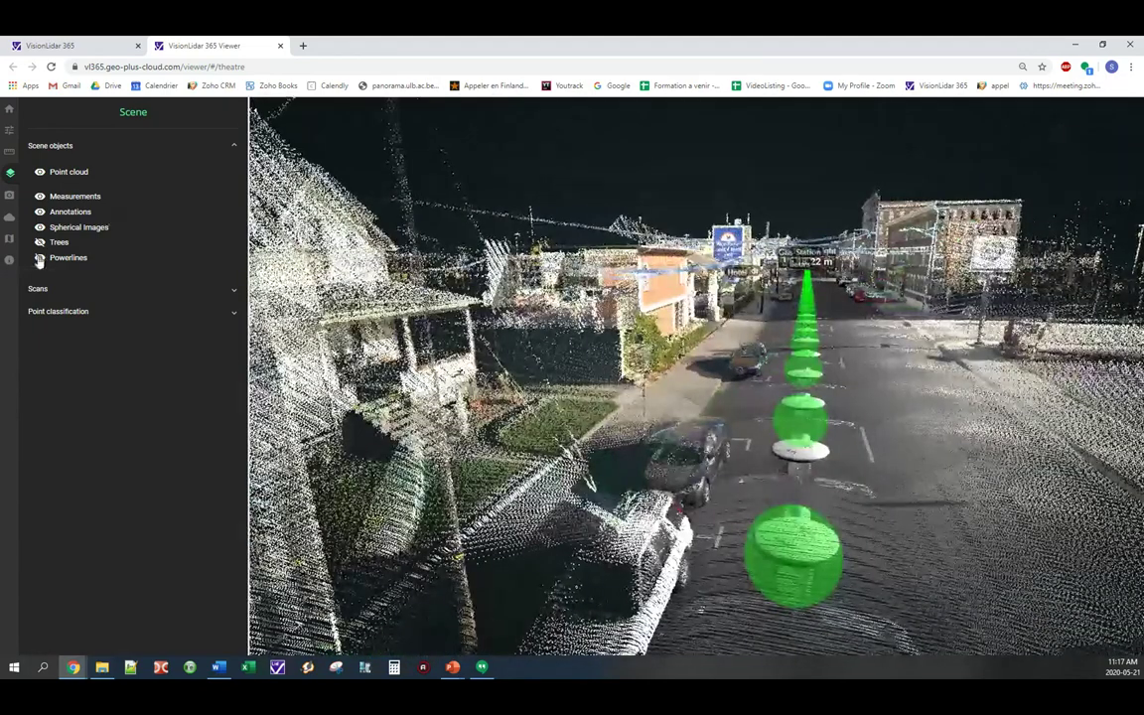
click(40, 260)
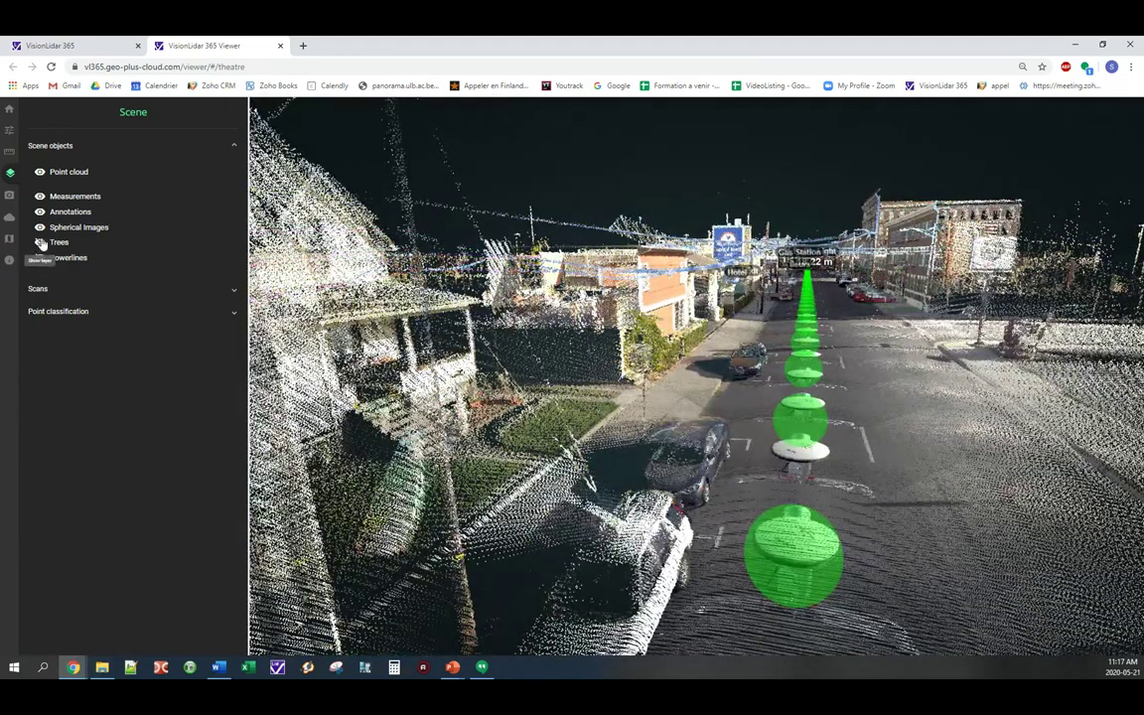
click(41, 230)
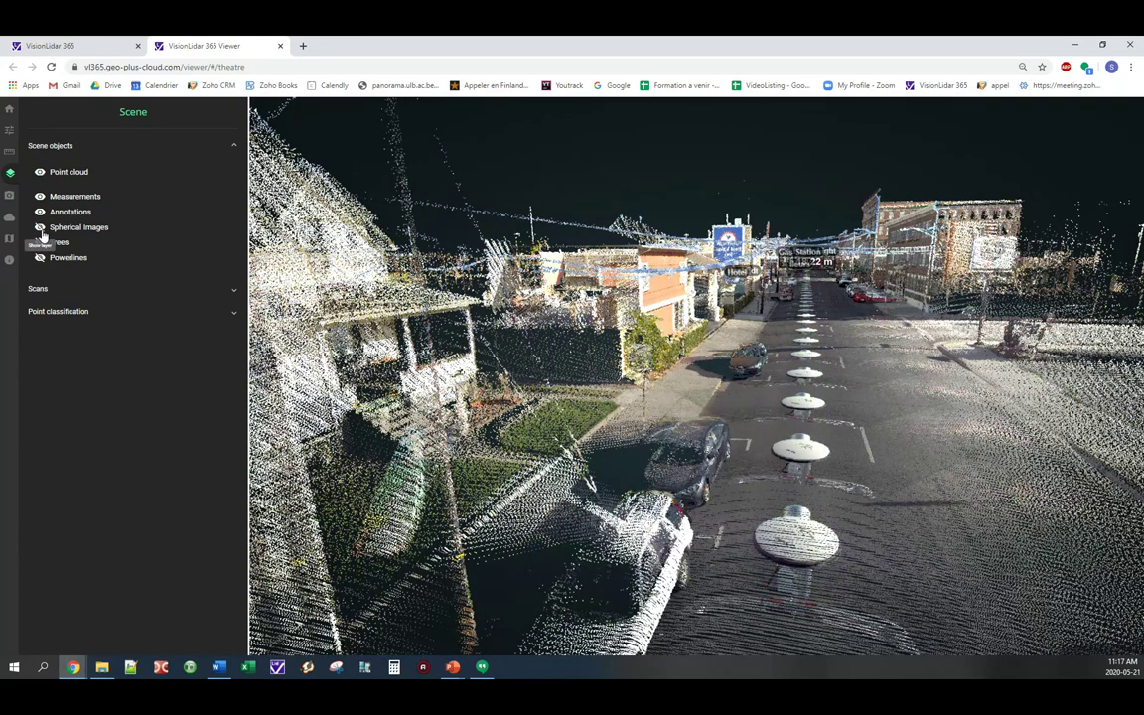
click(40, 228)
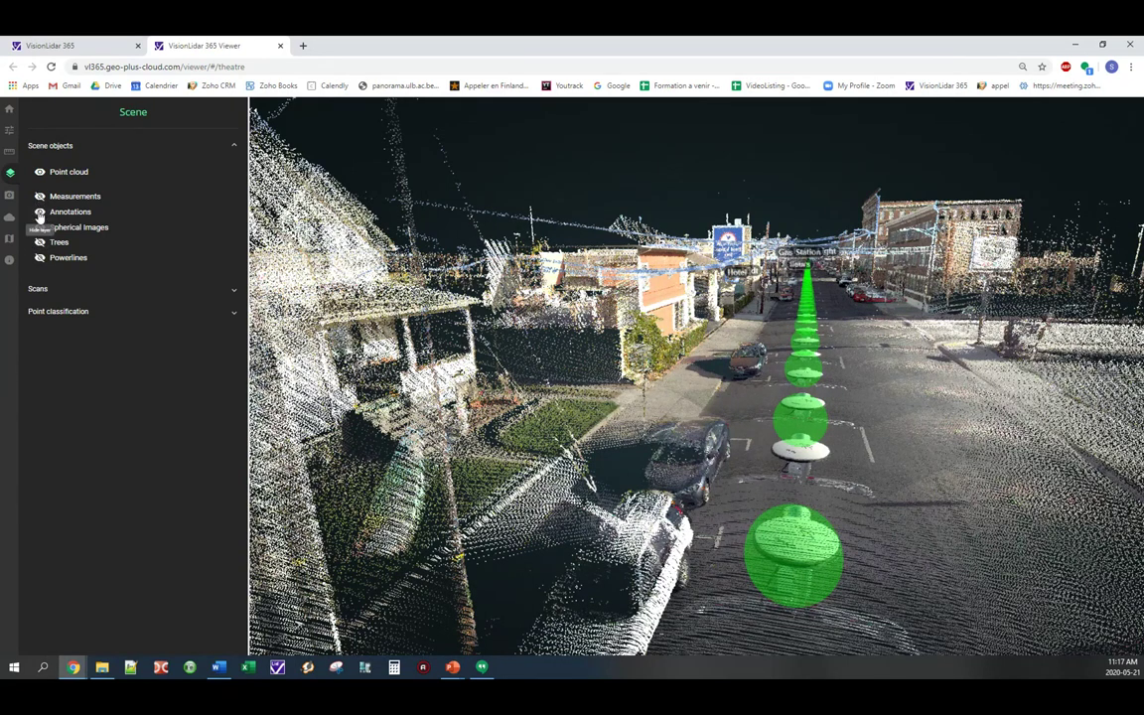
click(40, 213)
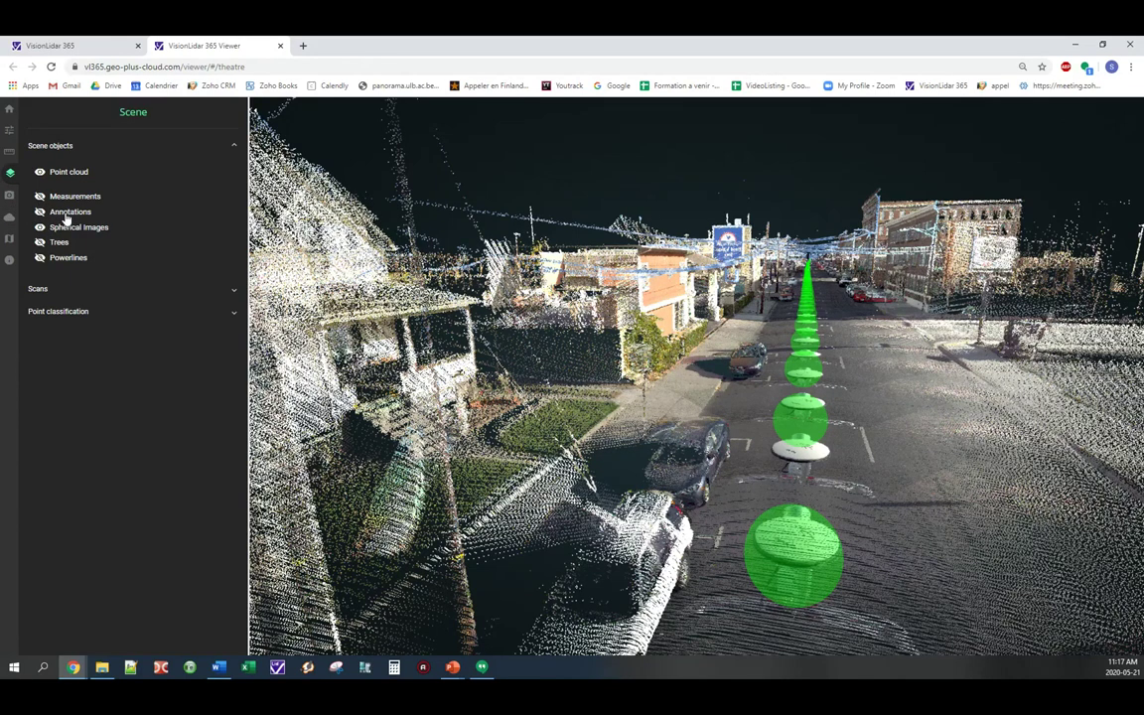
Open the spherical image in a three-scene layout alongside the point cloud and the map, looking down the street
click(10, 196)
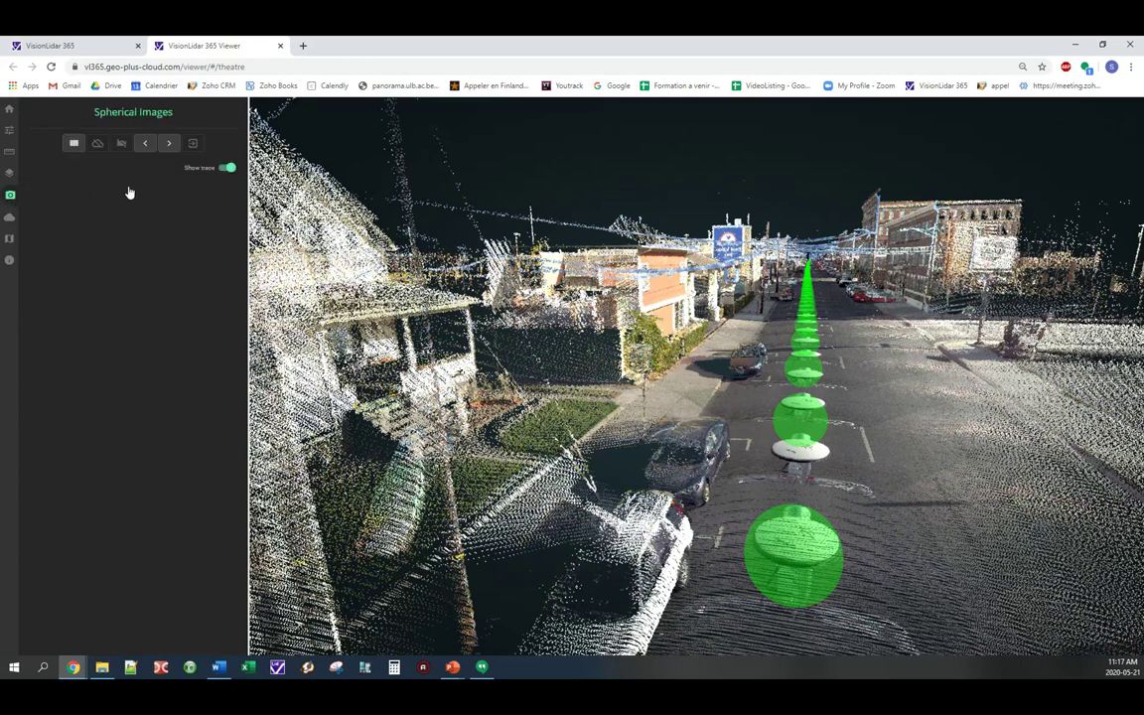
click(73, 144)
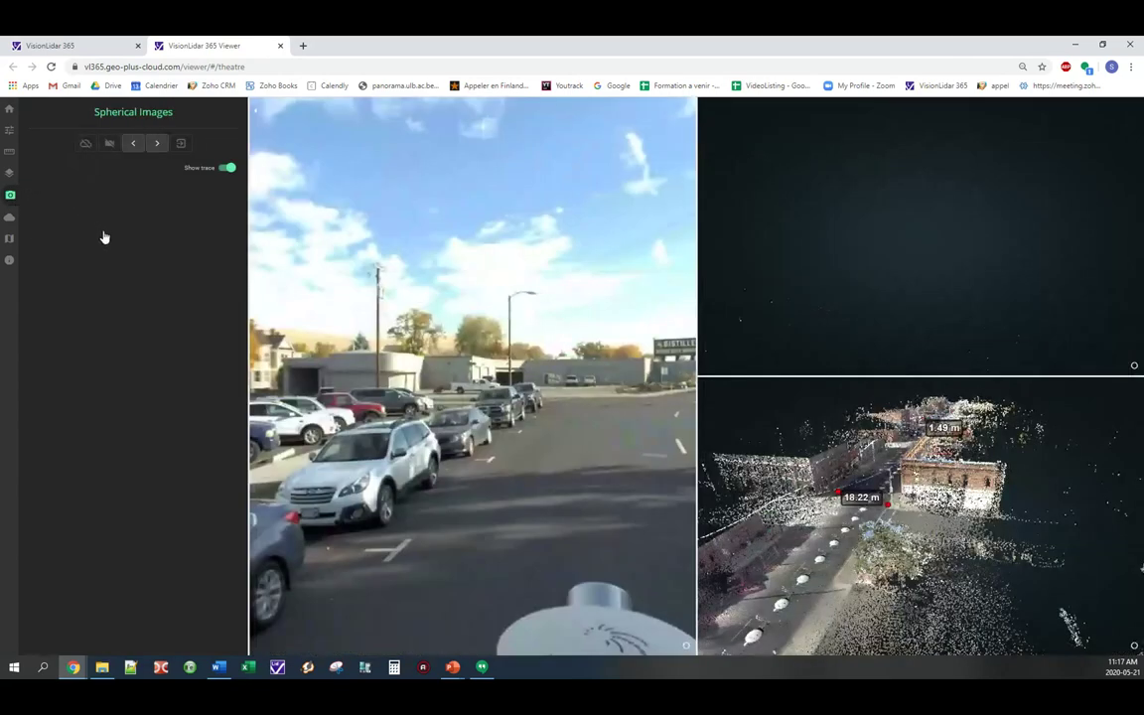
drag(499, 477, 227, 483)
drag(435, 465, 507, 406)
Advance the spherical view down the street to image LB_1_000579.jpg near the corner brick building
click(455, 387)
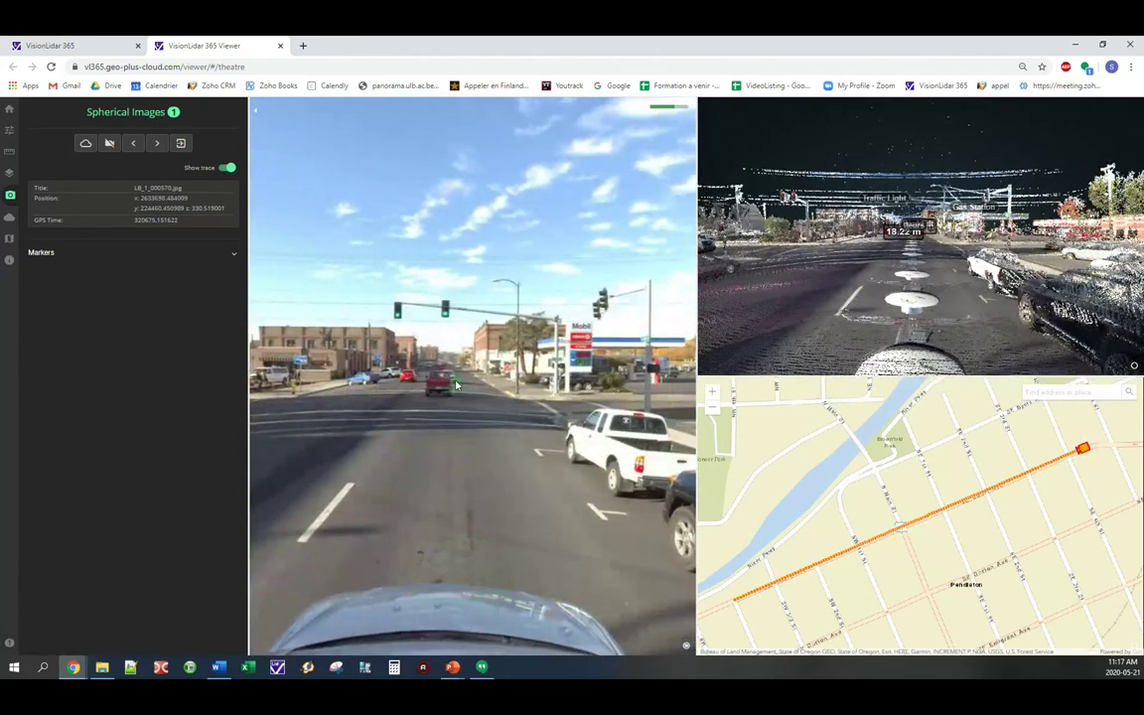
click(457, 408)
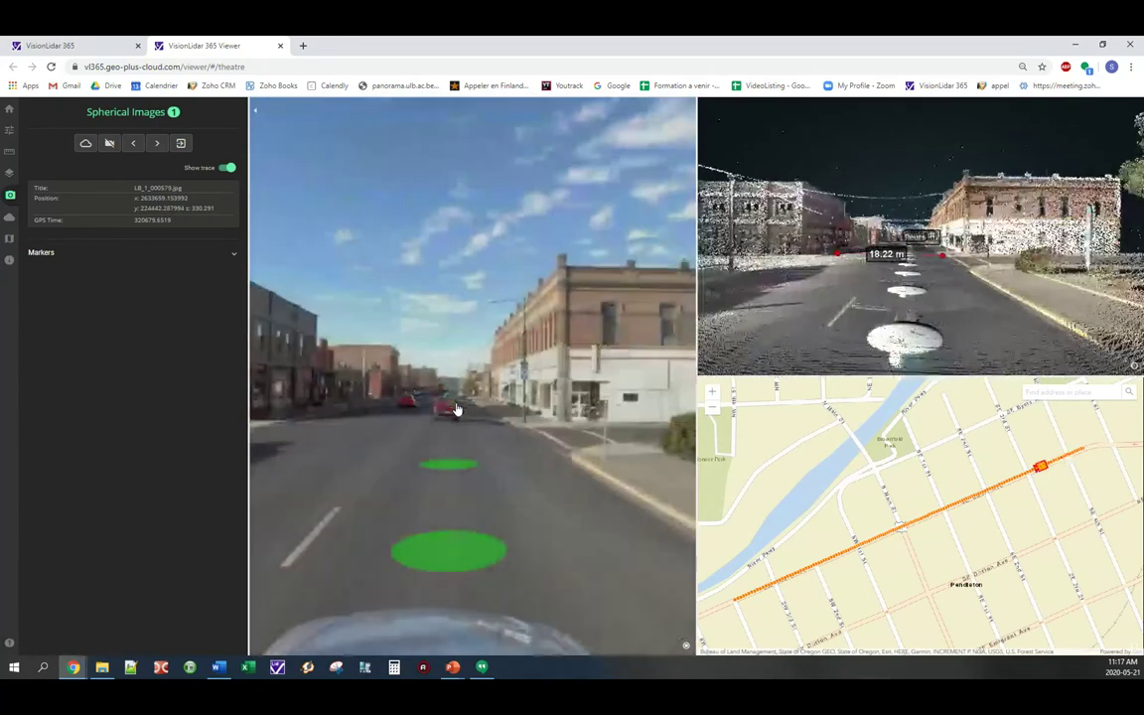
mouse_move(340, 447)
mouse_down()
mouse_move(586, 457)
mouse_move(335, 455)
mouse_up()
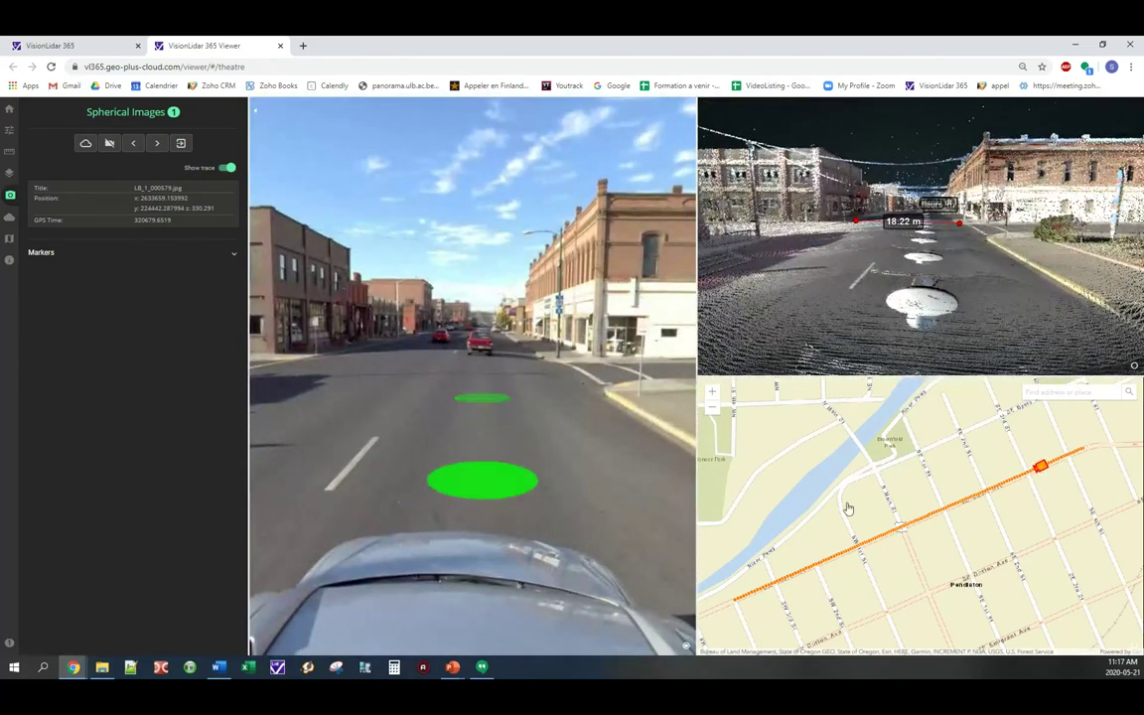
Relocate the camera on the map to near the trace's southwest end and open the spherical image there
click(1040, 471)
drag(1039, 471, 791, 578)
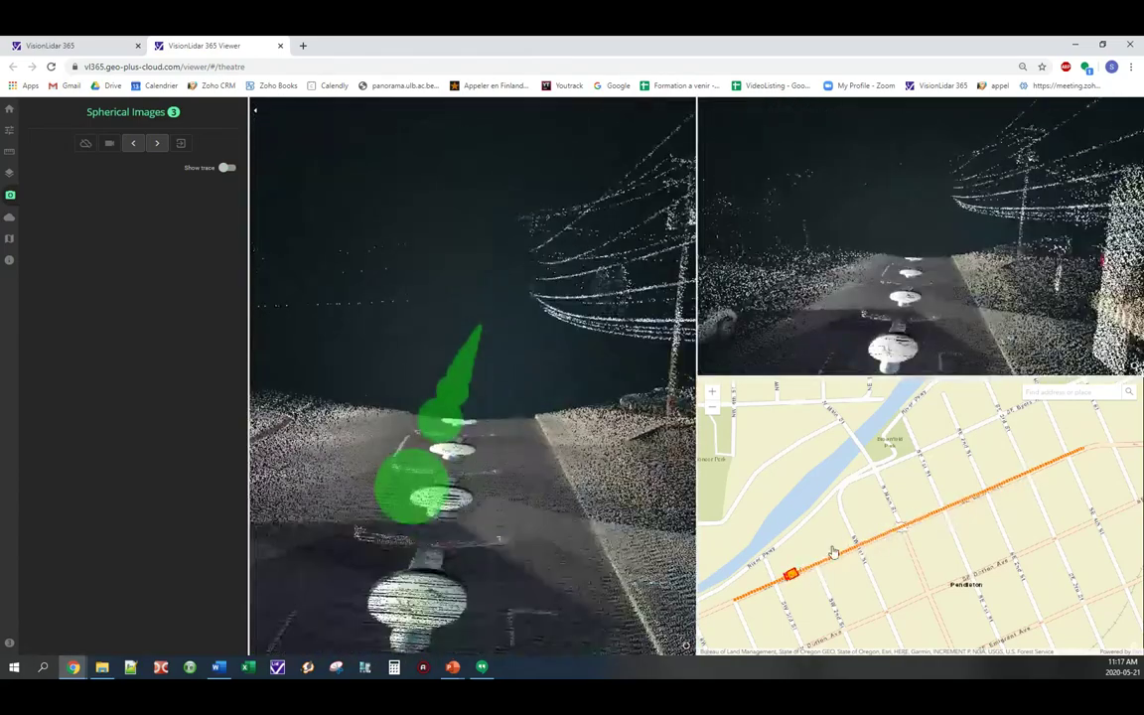
click(832, 552)
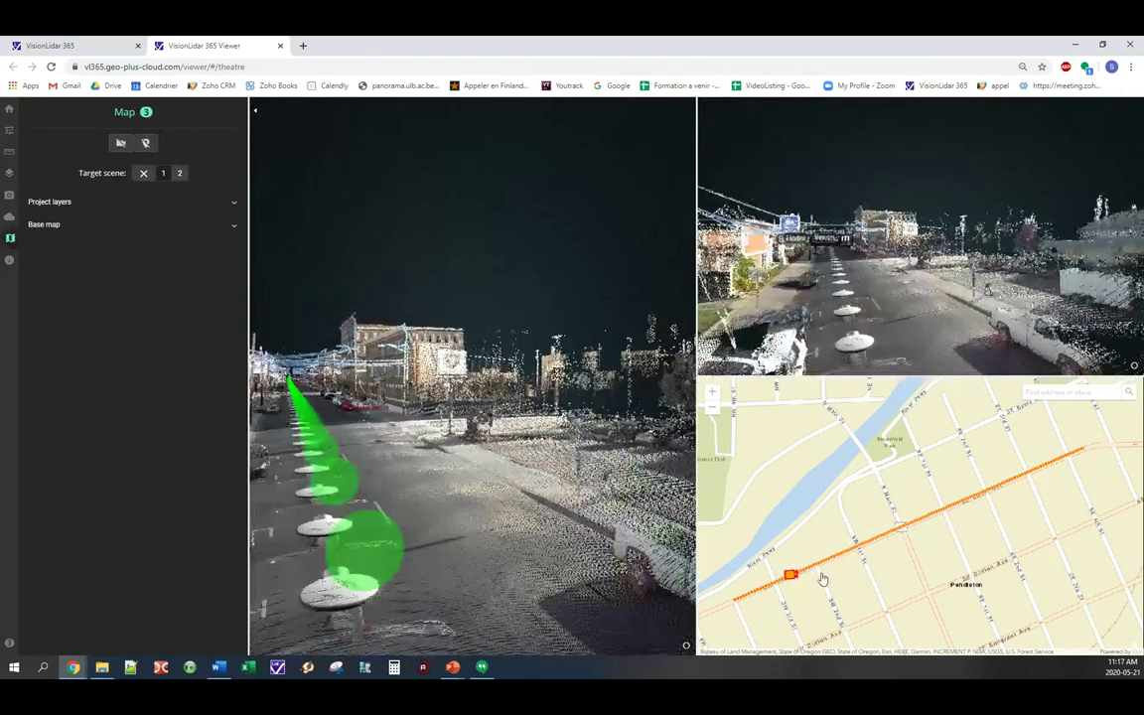
click(806, 573)
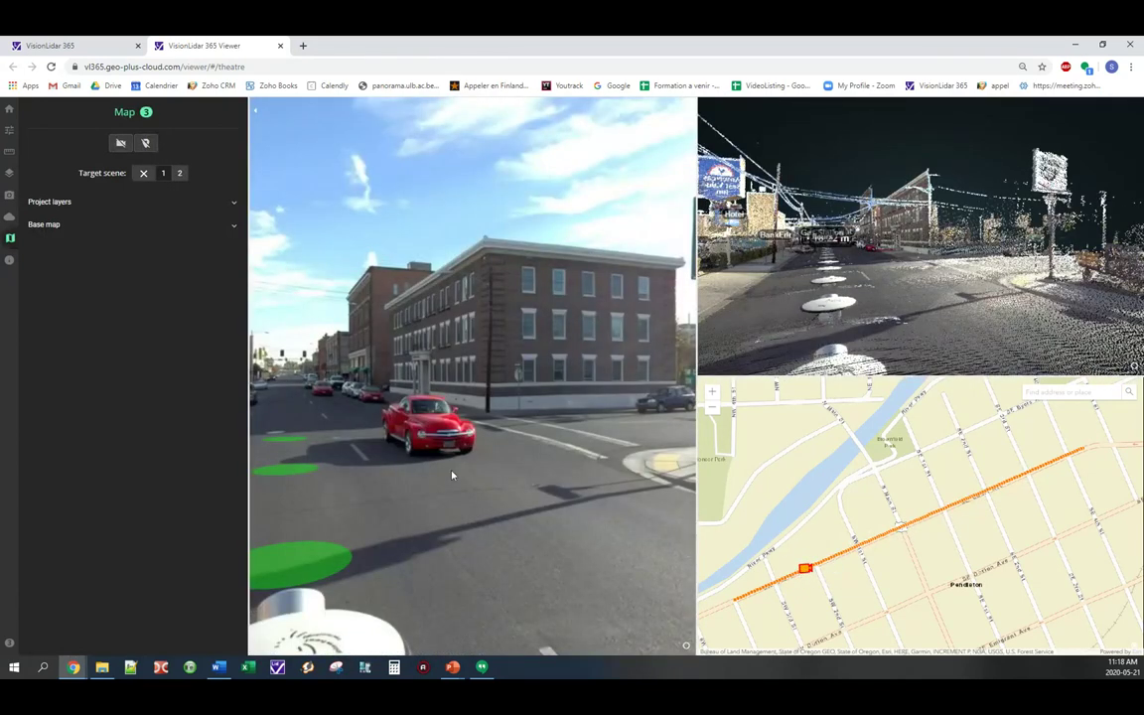
mouse_move(550, 501)
mouse_down()
mouse_move(487, 519)
mouse_move(558, 523)
mouse_up()
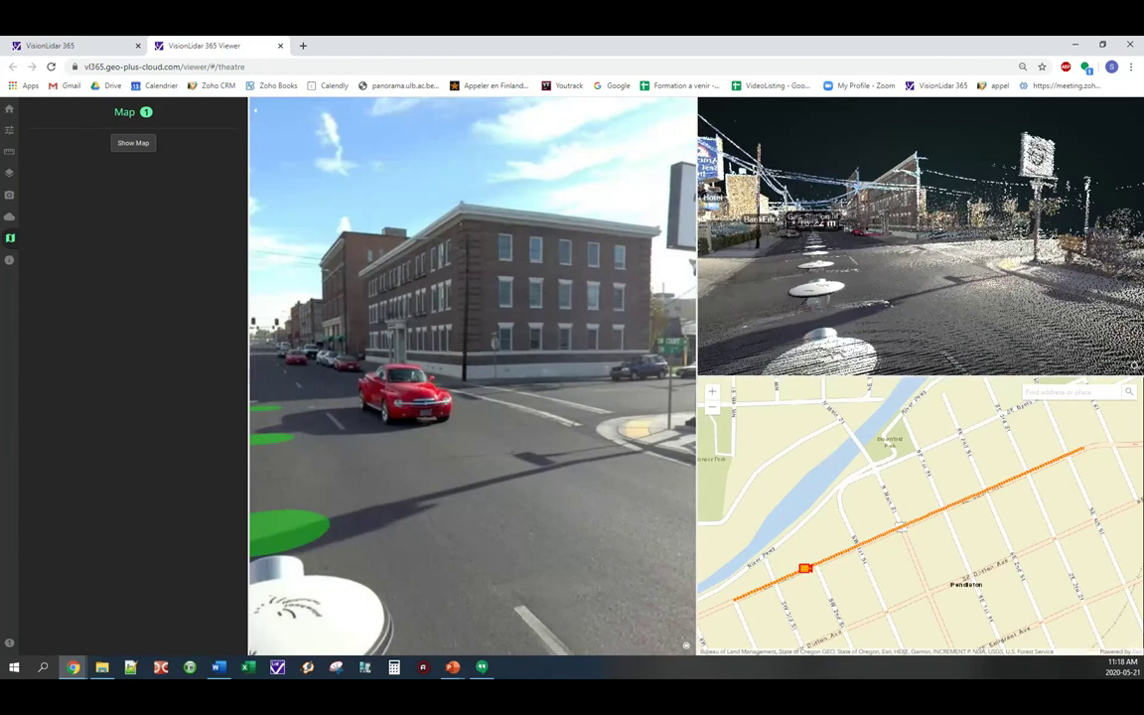
Check the point cloud and map settings, and look around the spherical image with the linked point cloud and map
click(10, 216)
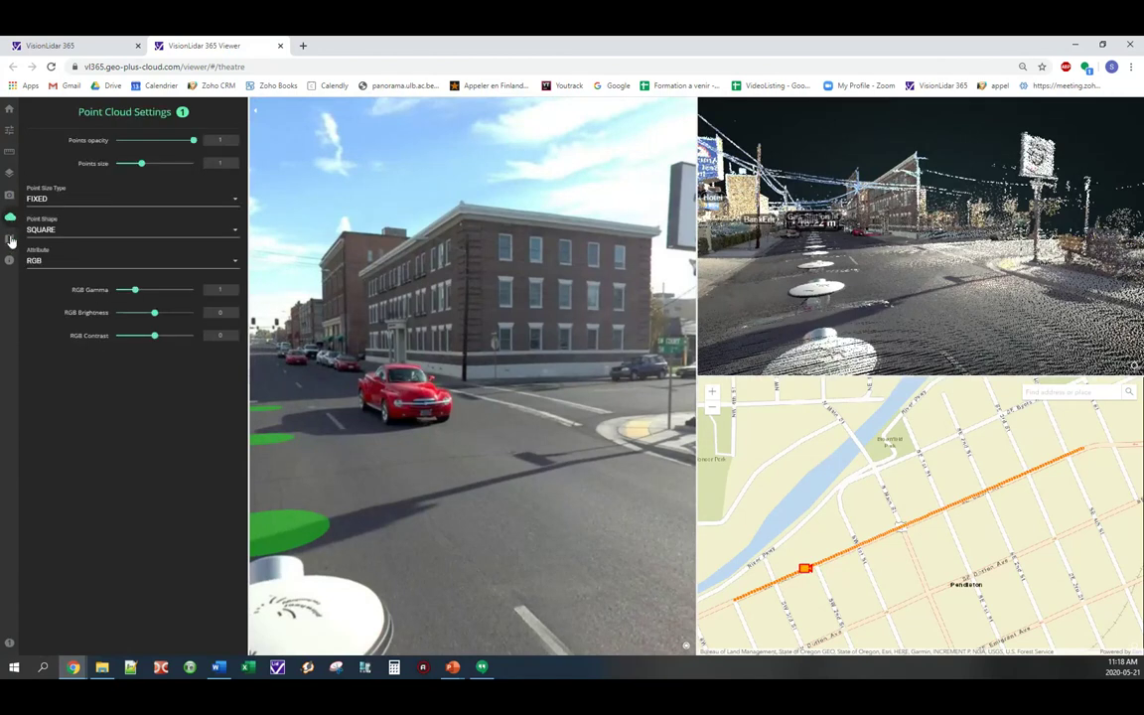
click(10, 240)
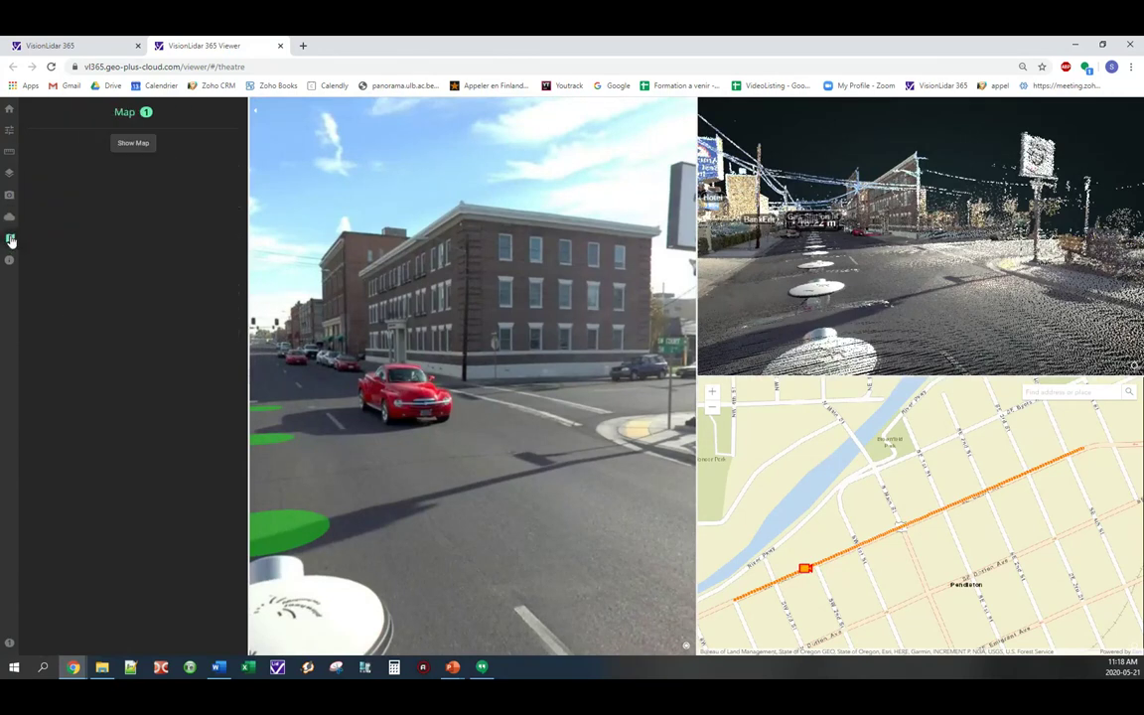
drag(481, 392, 426, 395)
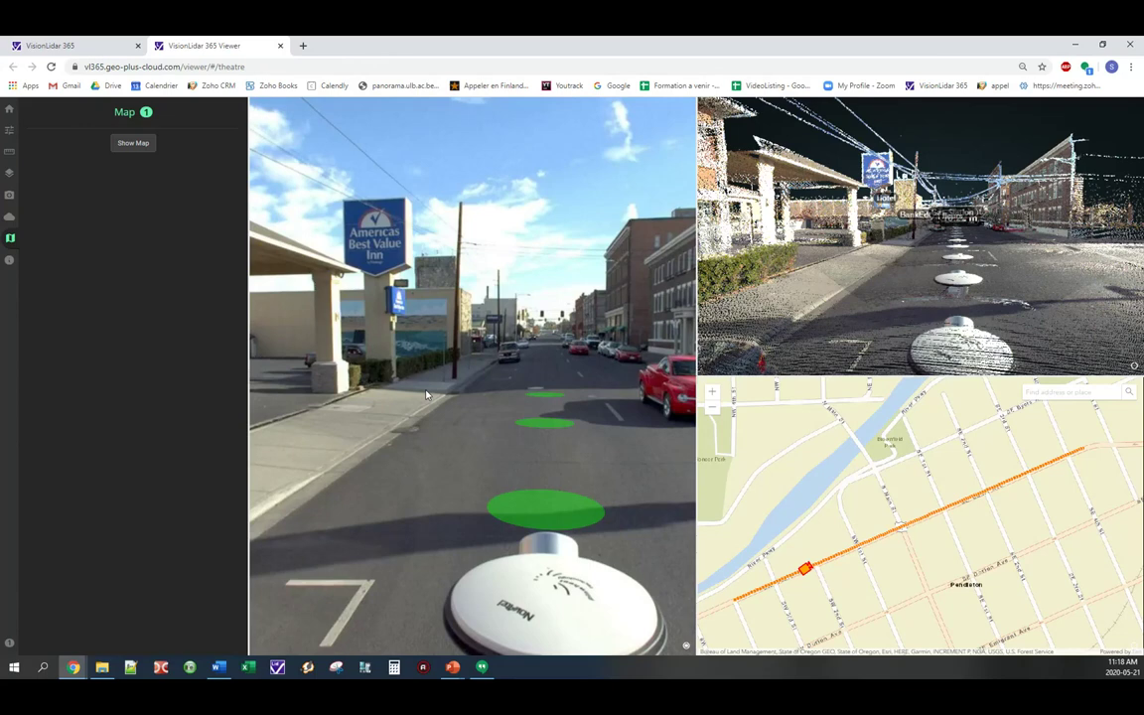
drag(462, 393, 564, 373)
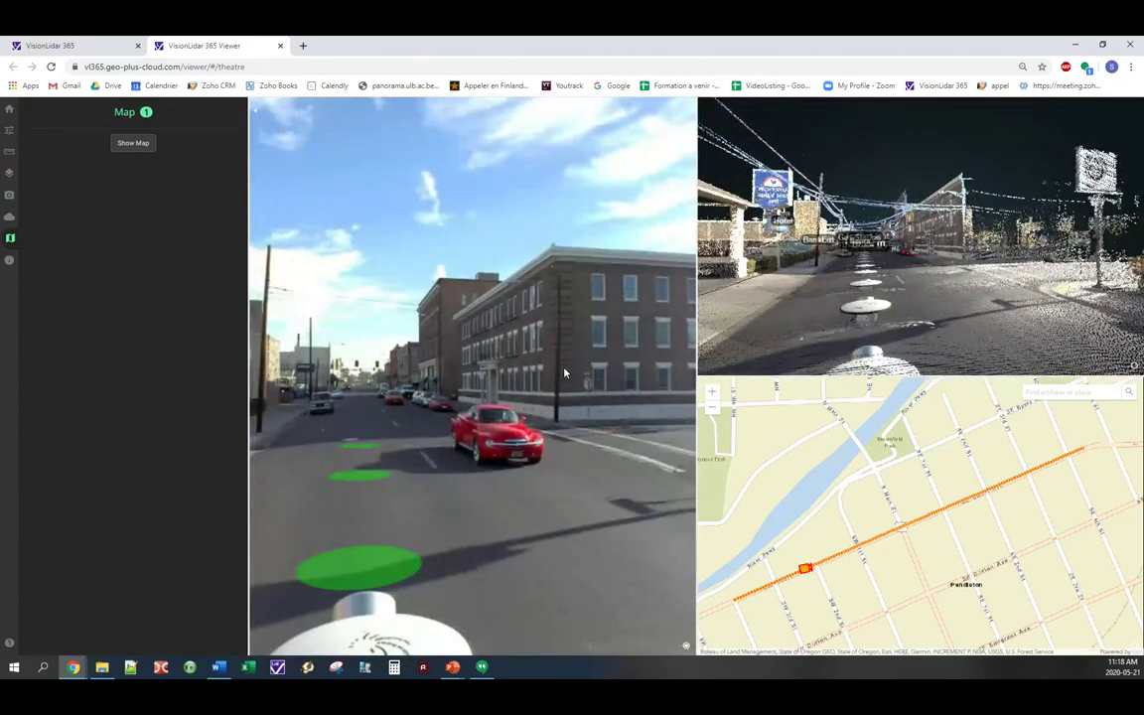